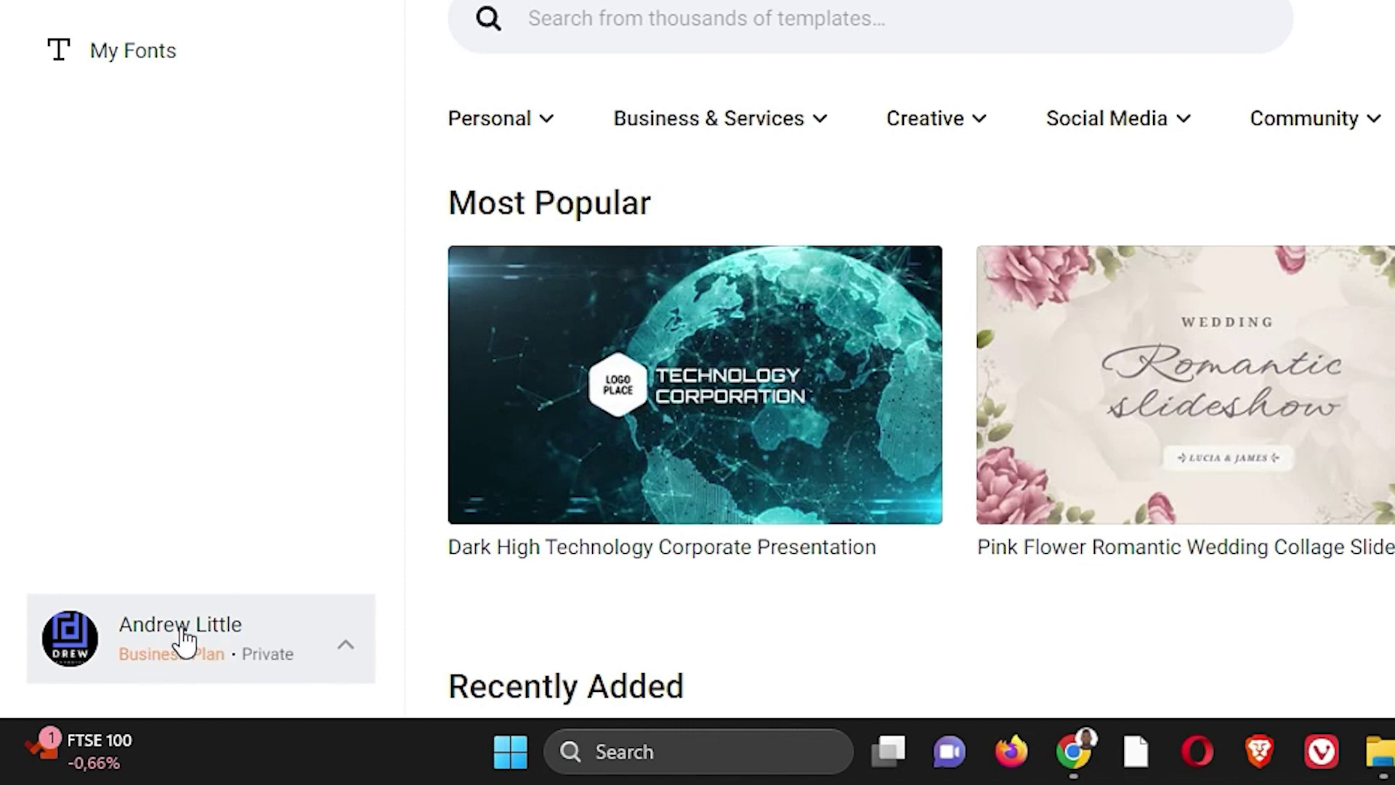
Step: Switch to the My team workspace and open the form for inviting team members
left_click(319, 658)
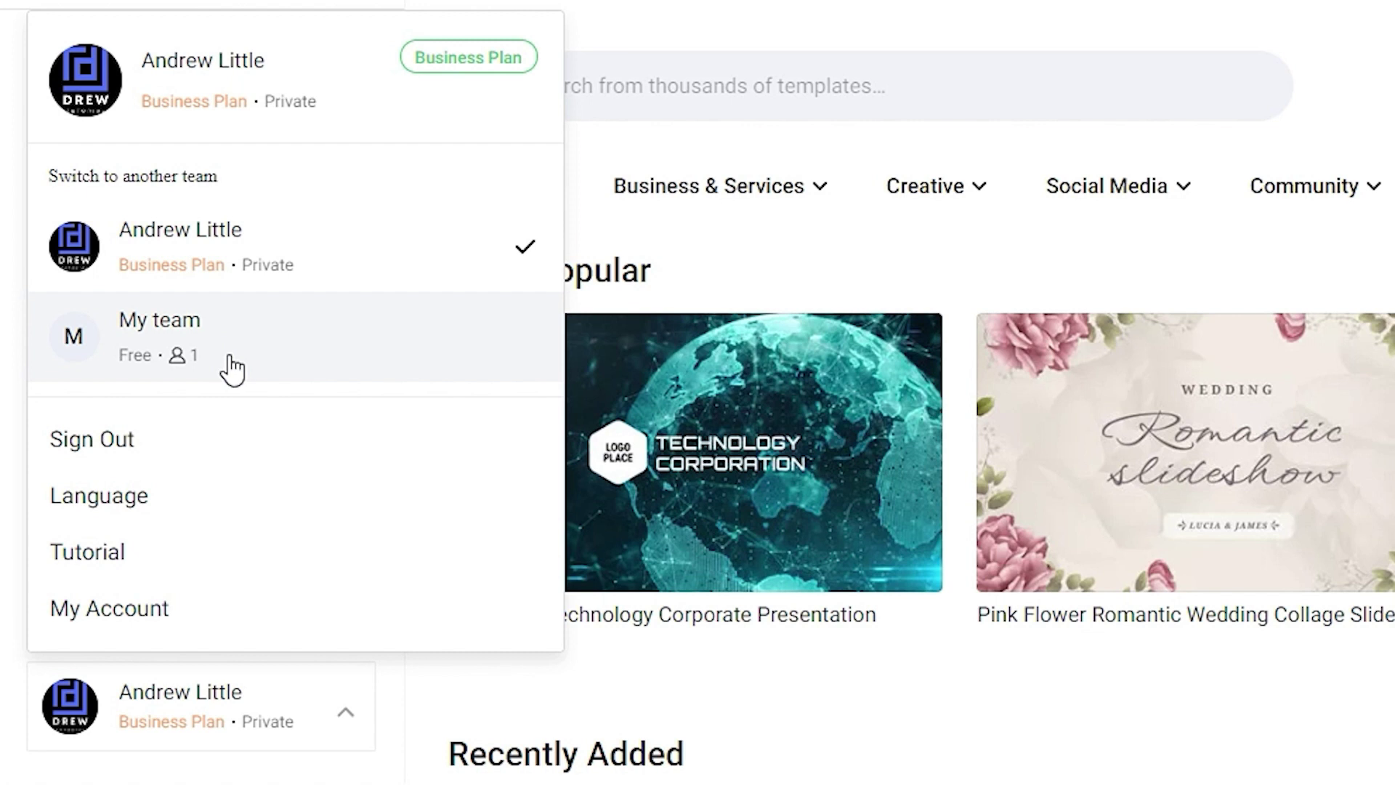
left_click(185, 346)
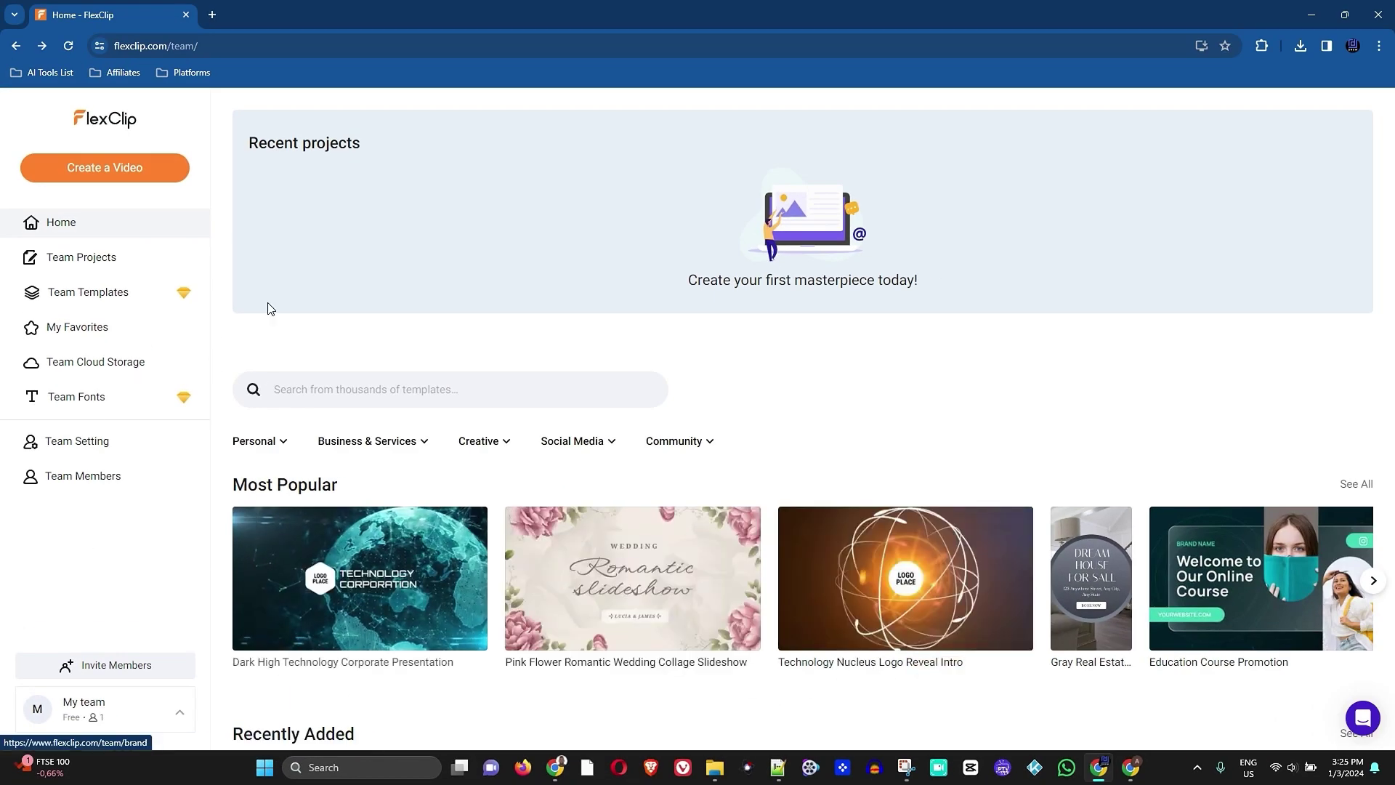
mouse_move(380, 577)
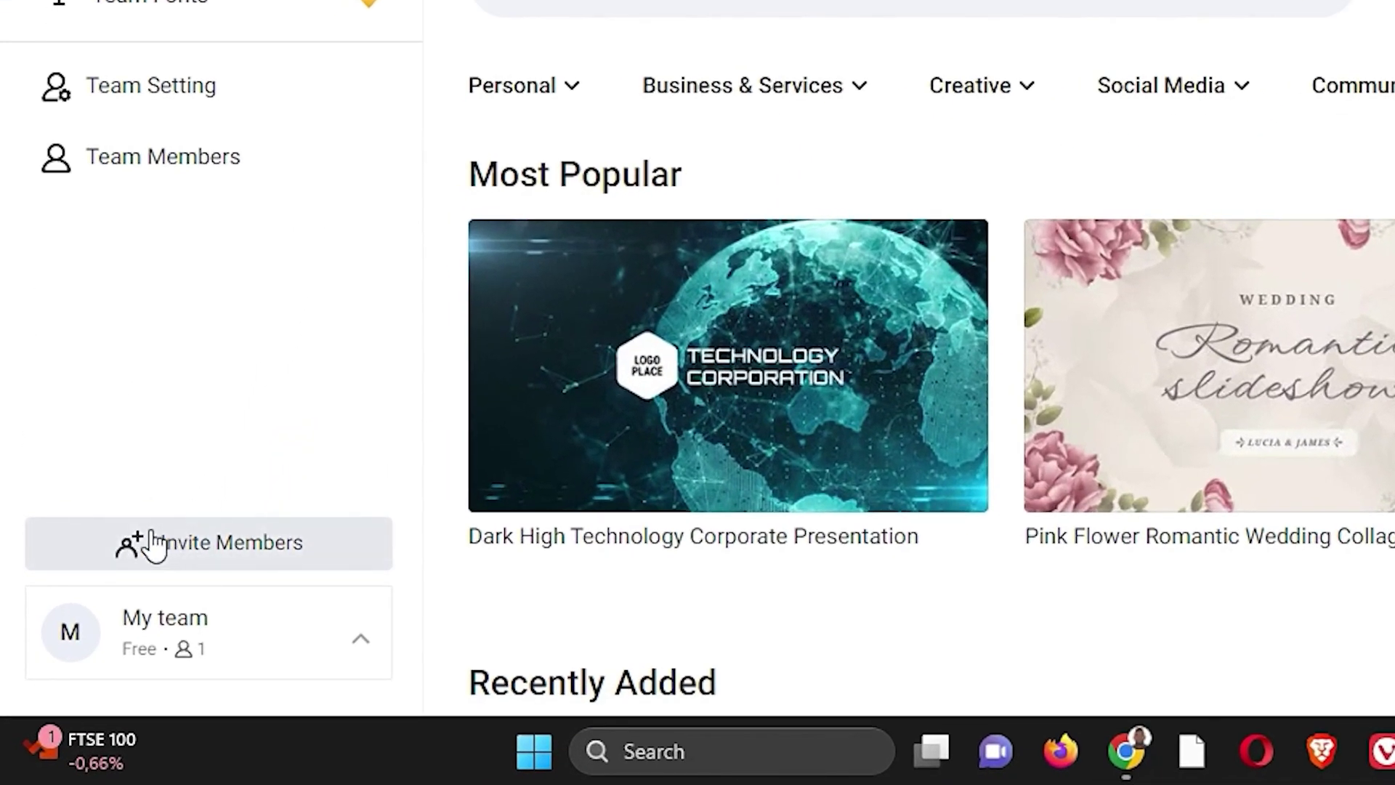
left_click(154, 542)
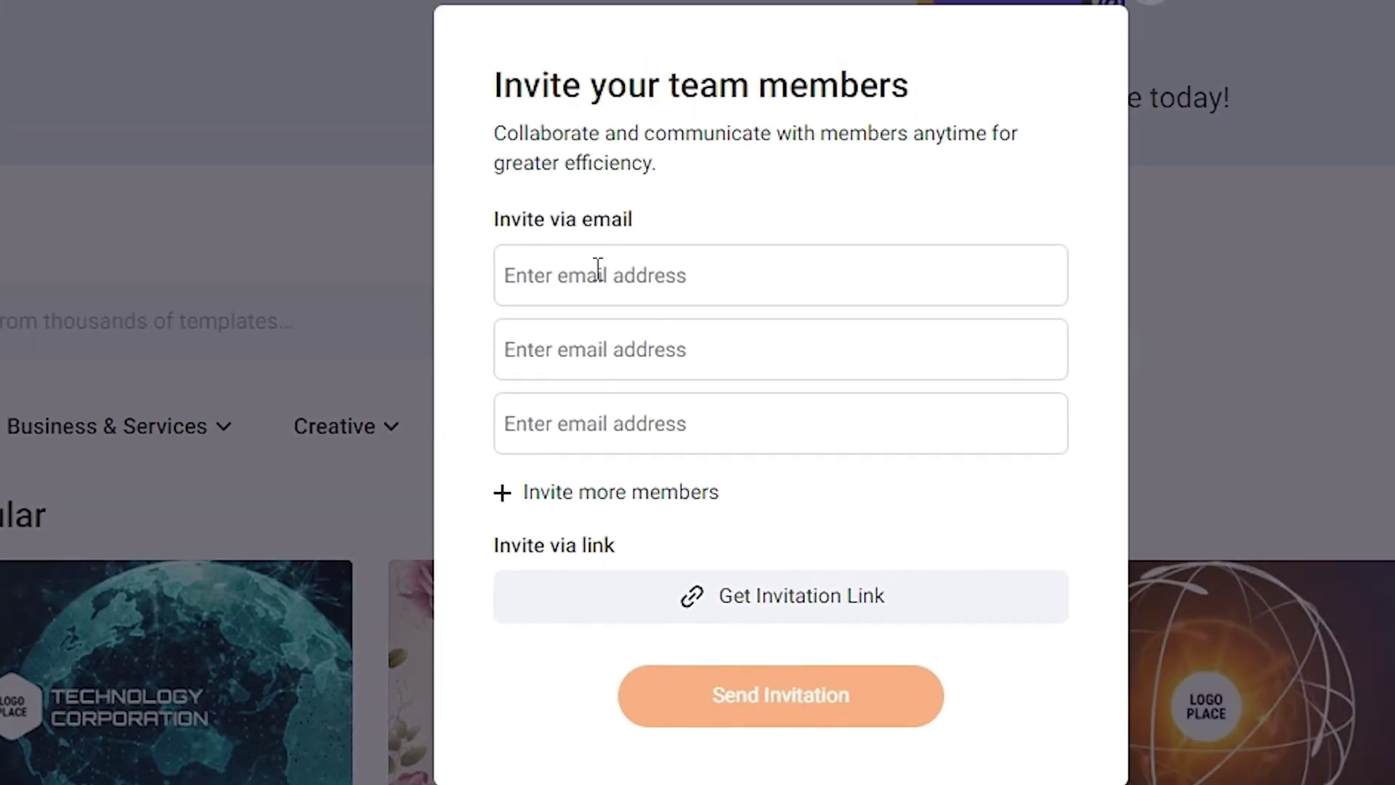
Step: Add extra email fields to the team invitation and enter the invitee's email address in the first field
left_click(583, 275)
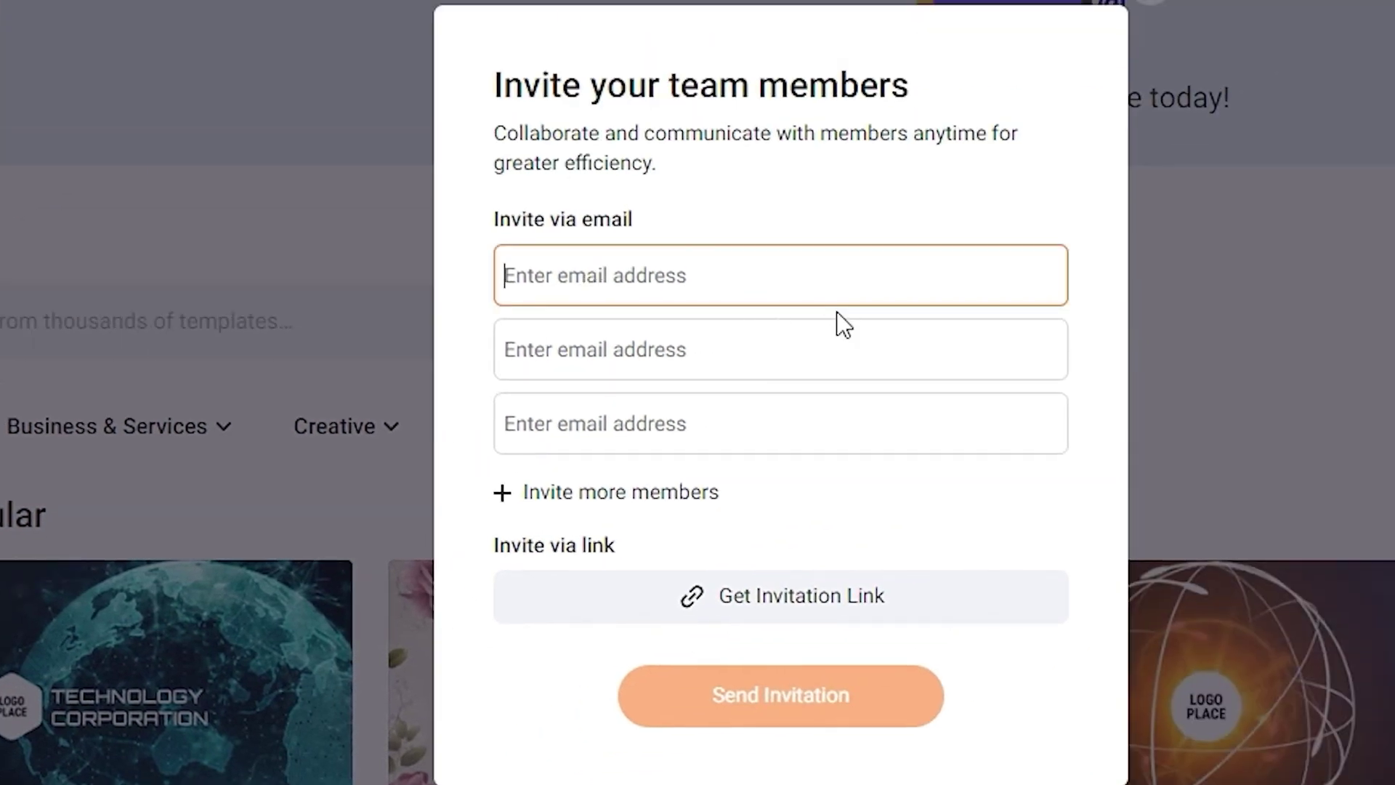
left_click(500, 496)
scroll(725, 358, "down", 1)
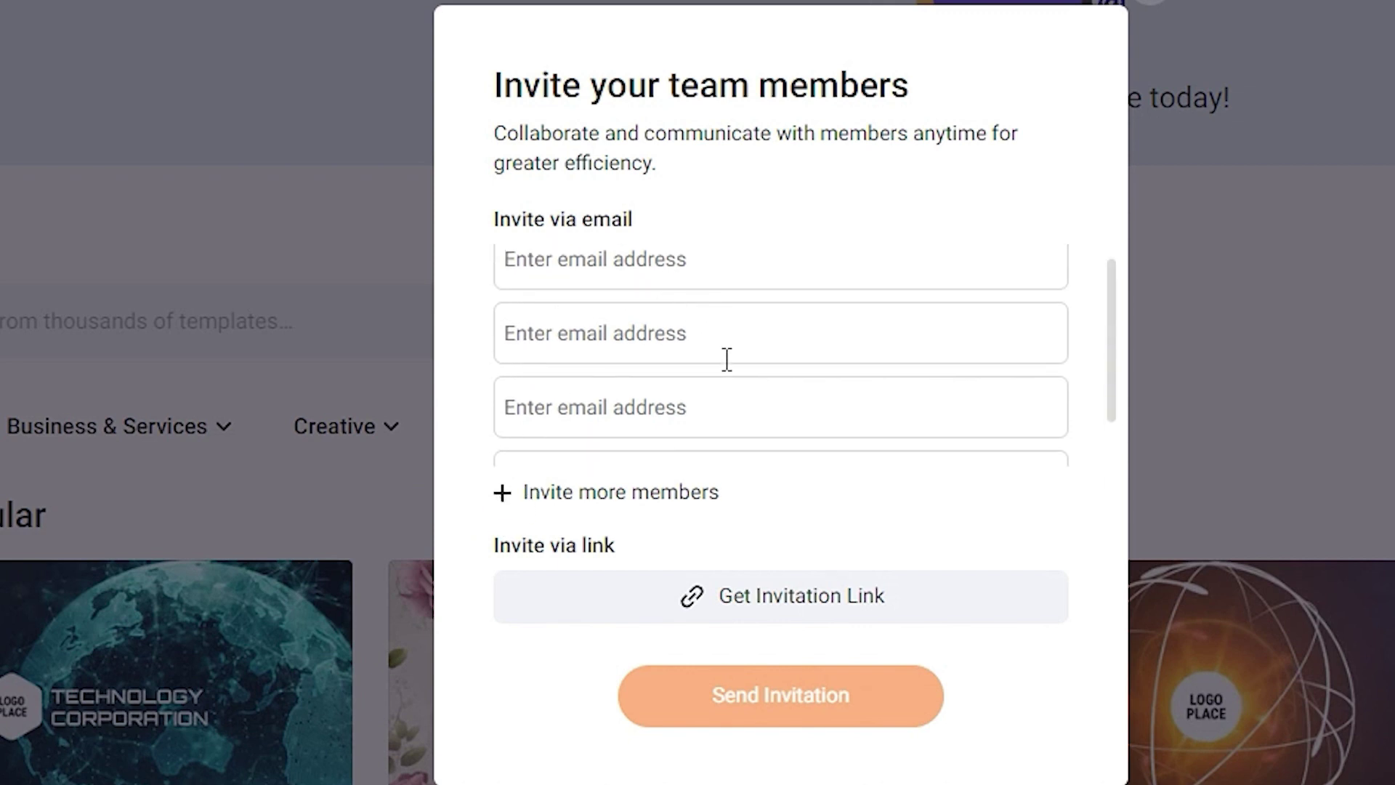
left_click(510, 497)
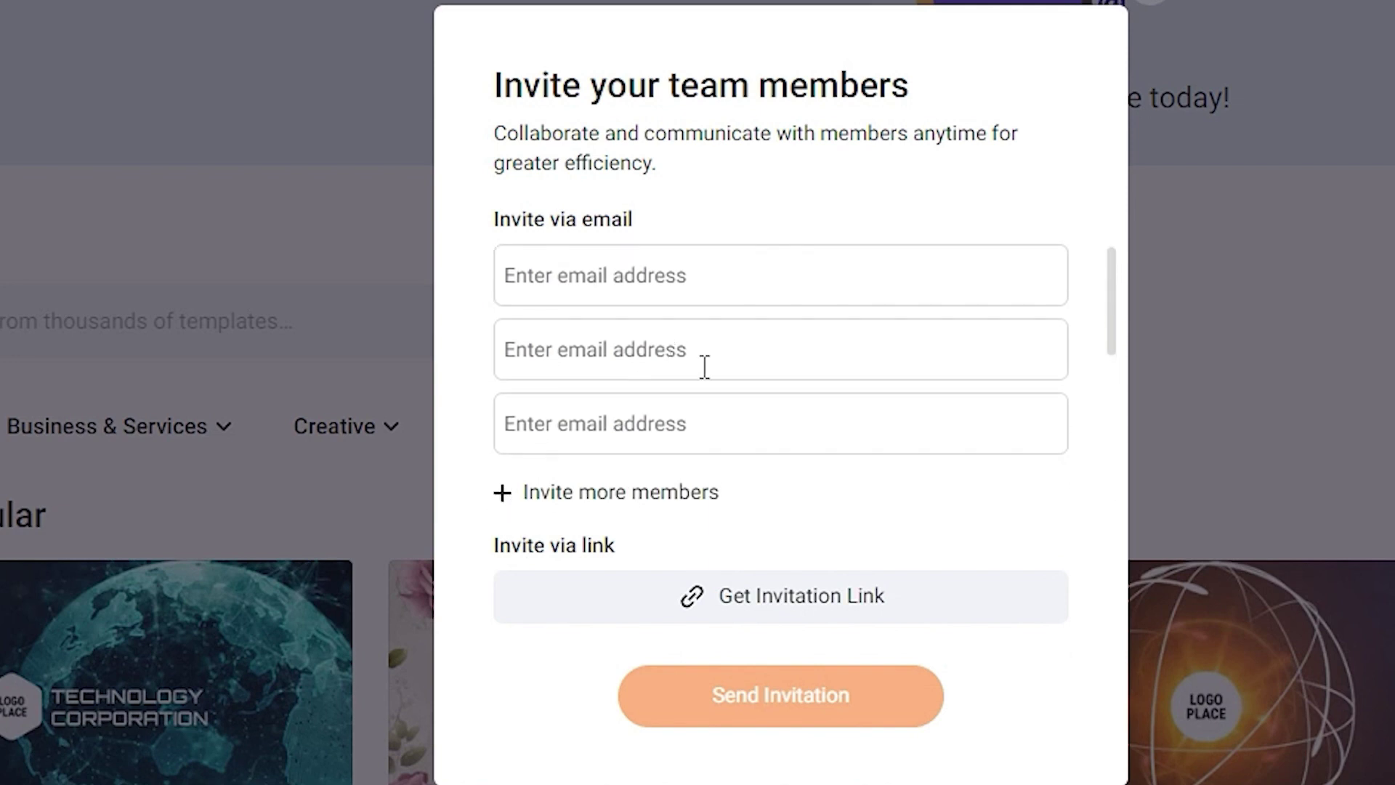
left_click(619, 279)
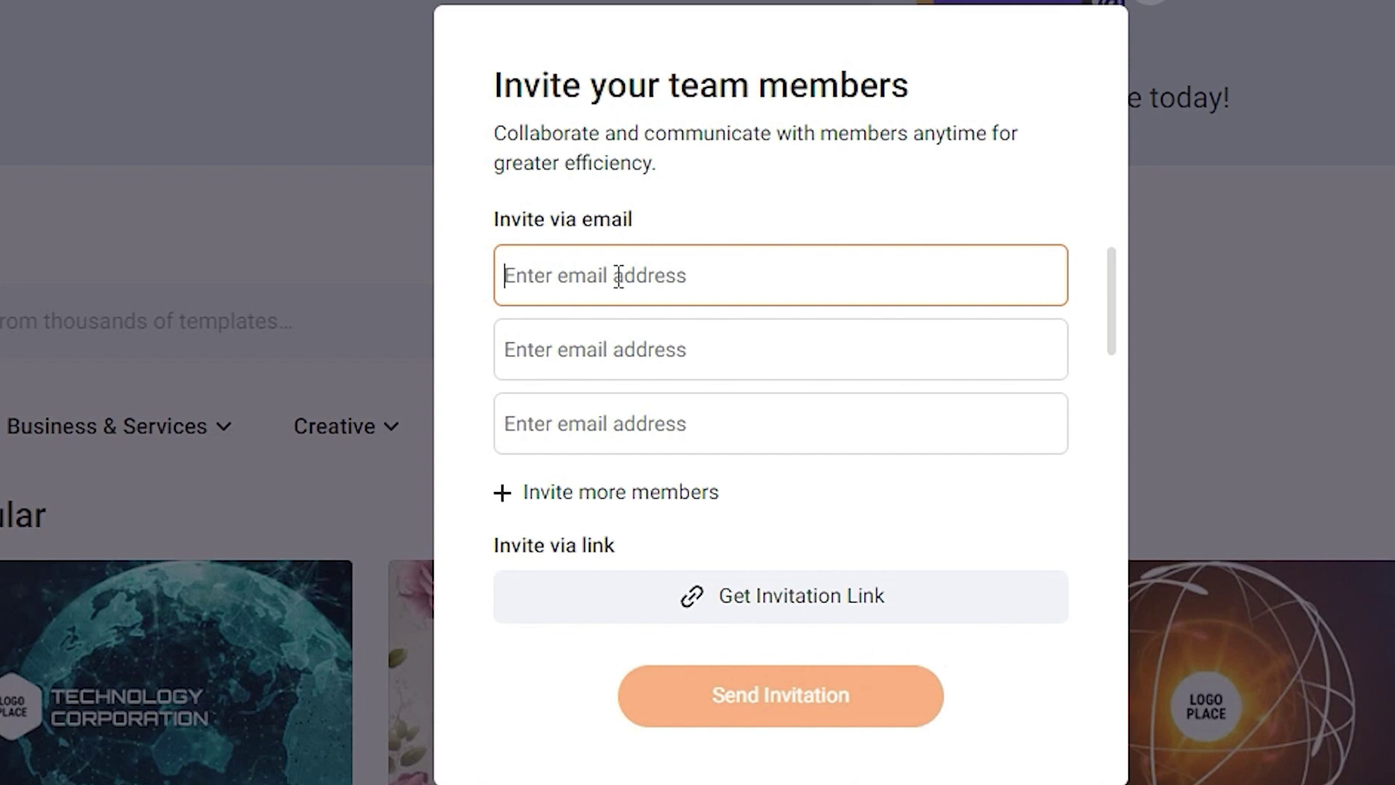
key("ctrl+v")
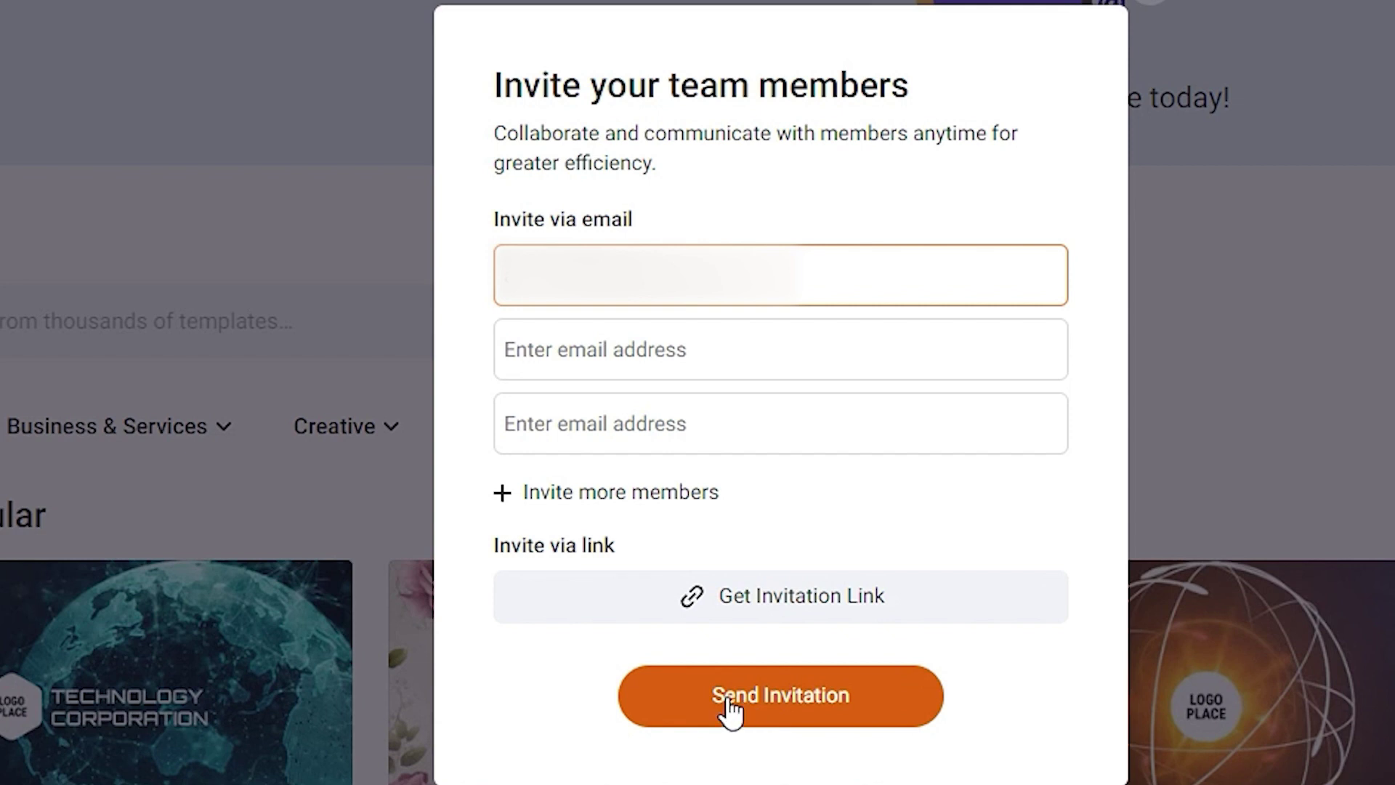
Step: Generate and copy the team invitation link, and send the email invitation
left_click(743, 606)
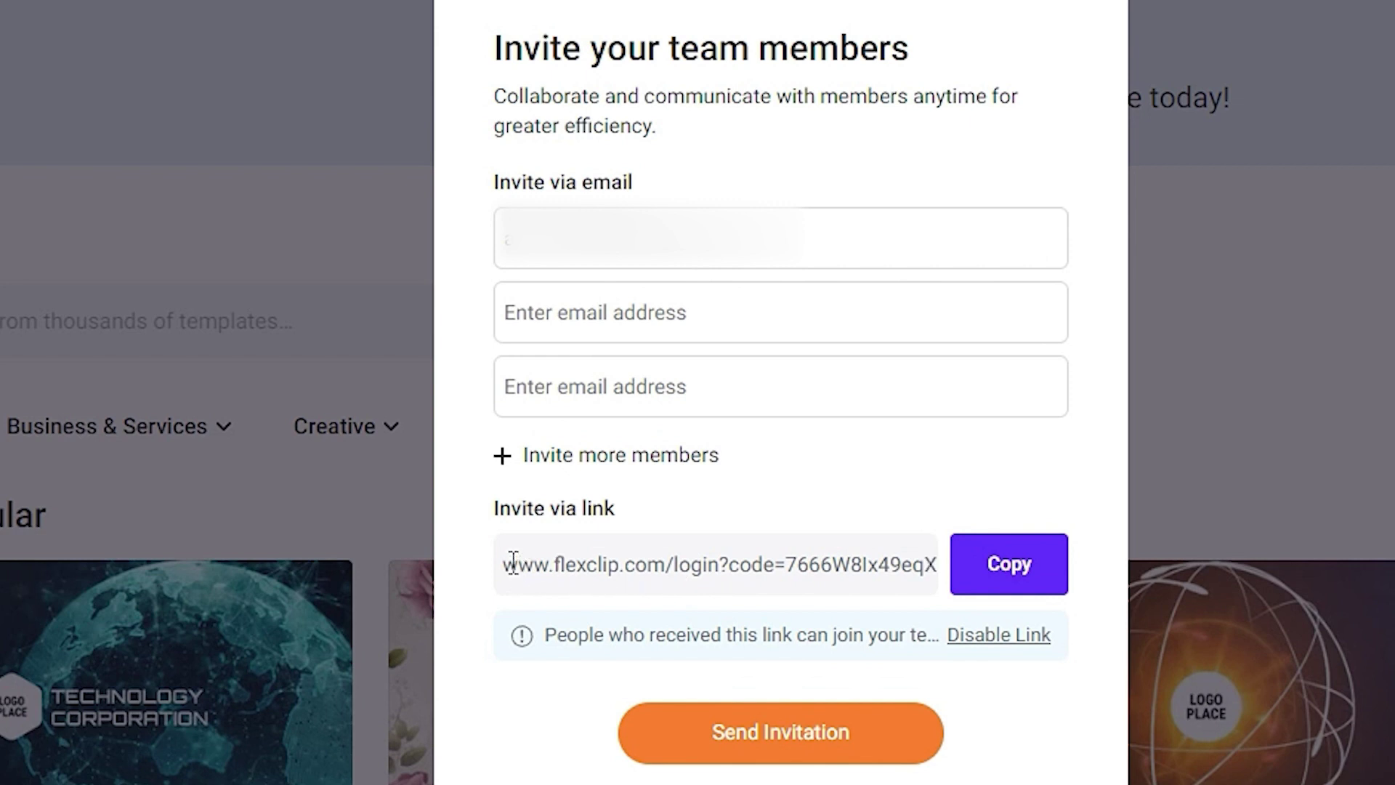
left_click_drag(513, 563, 984, 574)
left_click(1026, 570)
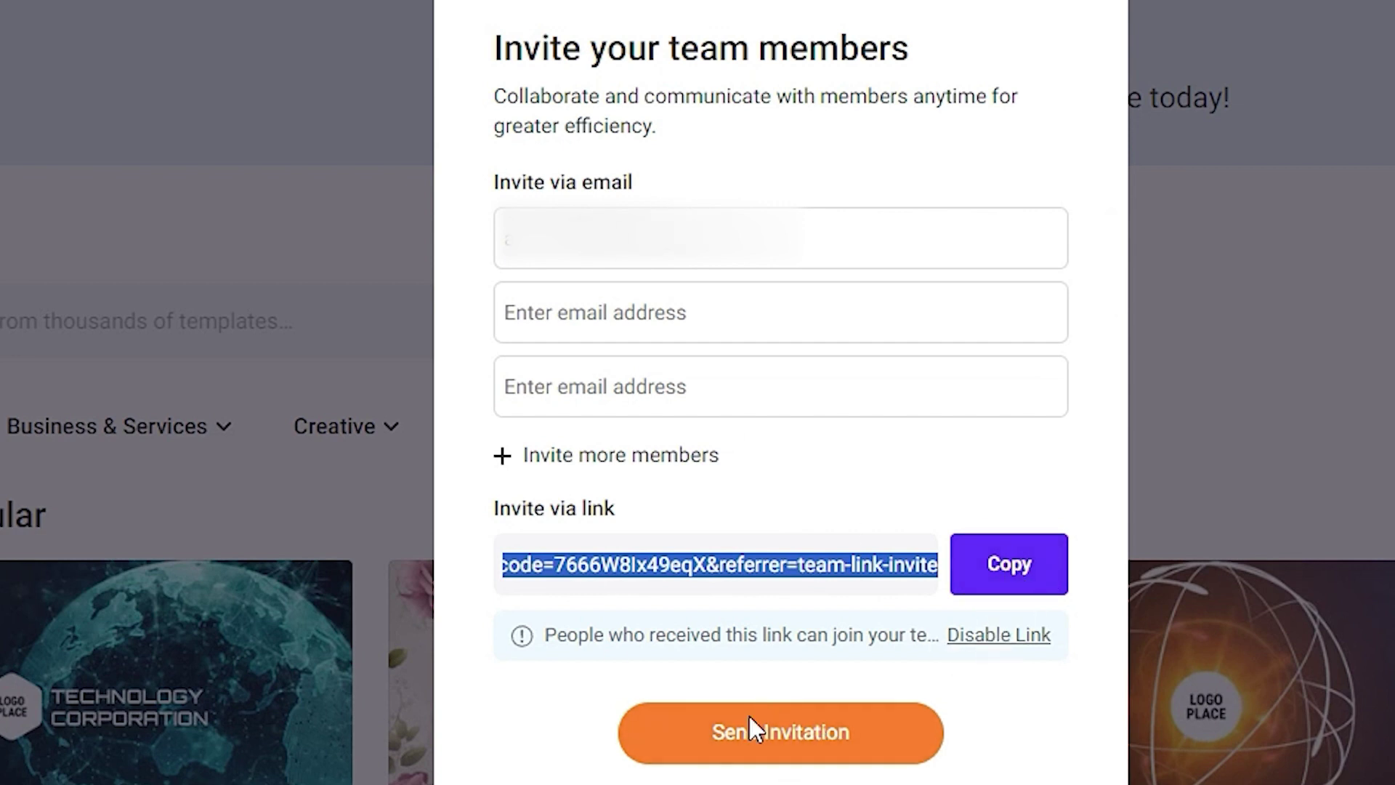
left_click(815, 737)
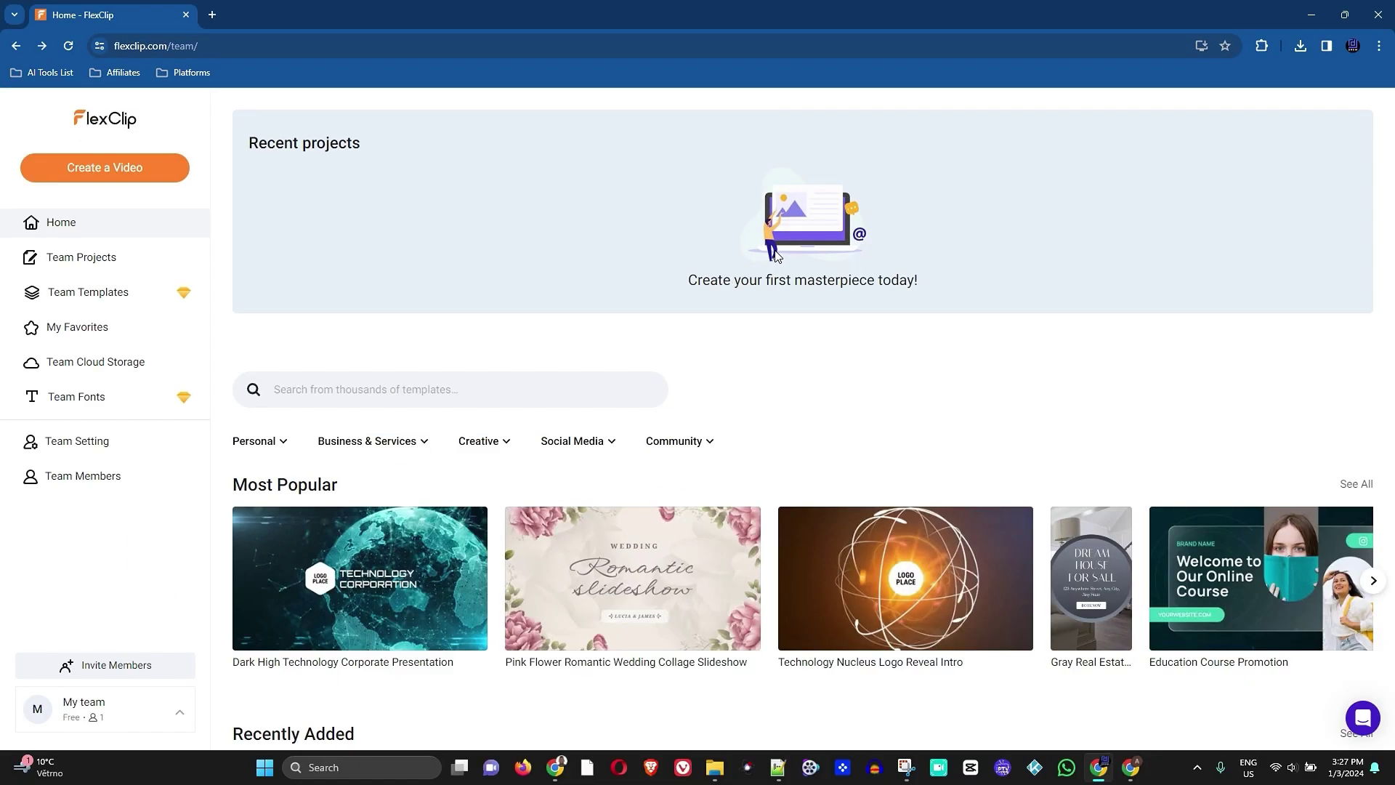
Step: Review the FlexClip team invitation in the invitee's mailbox and accept it
mouse_move(883, 633)
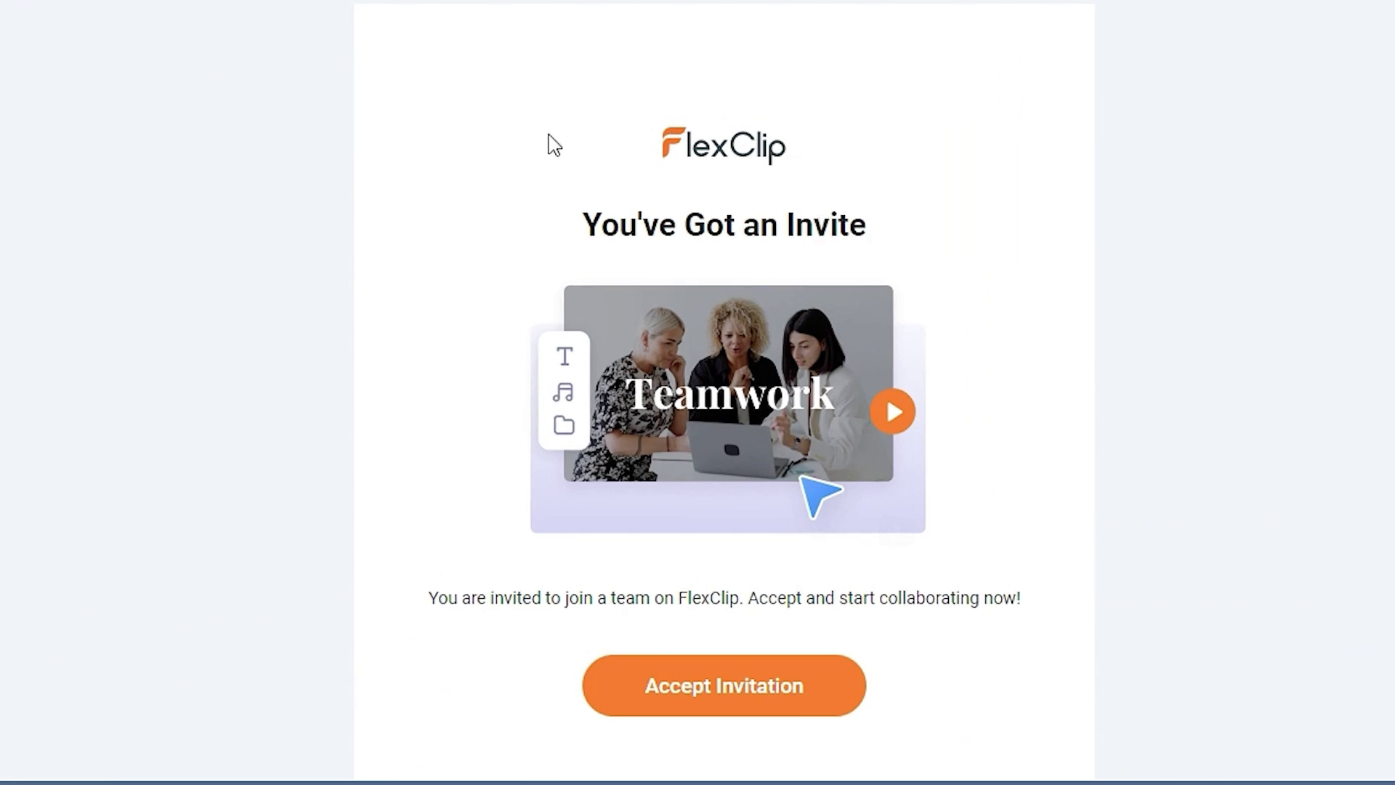
scroll(465, 283, "down", 2)
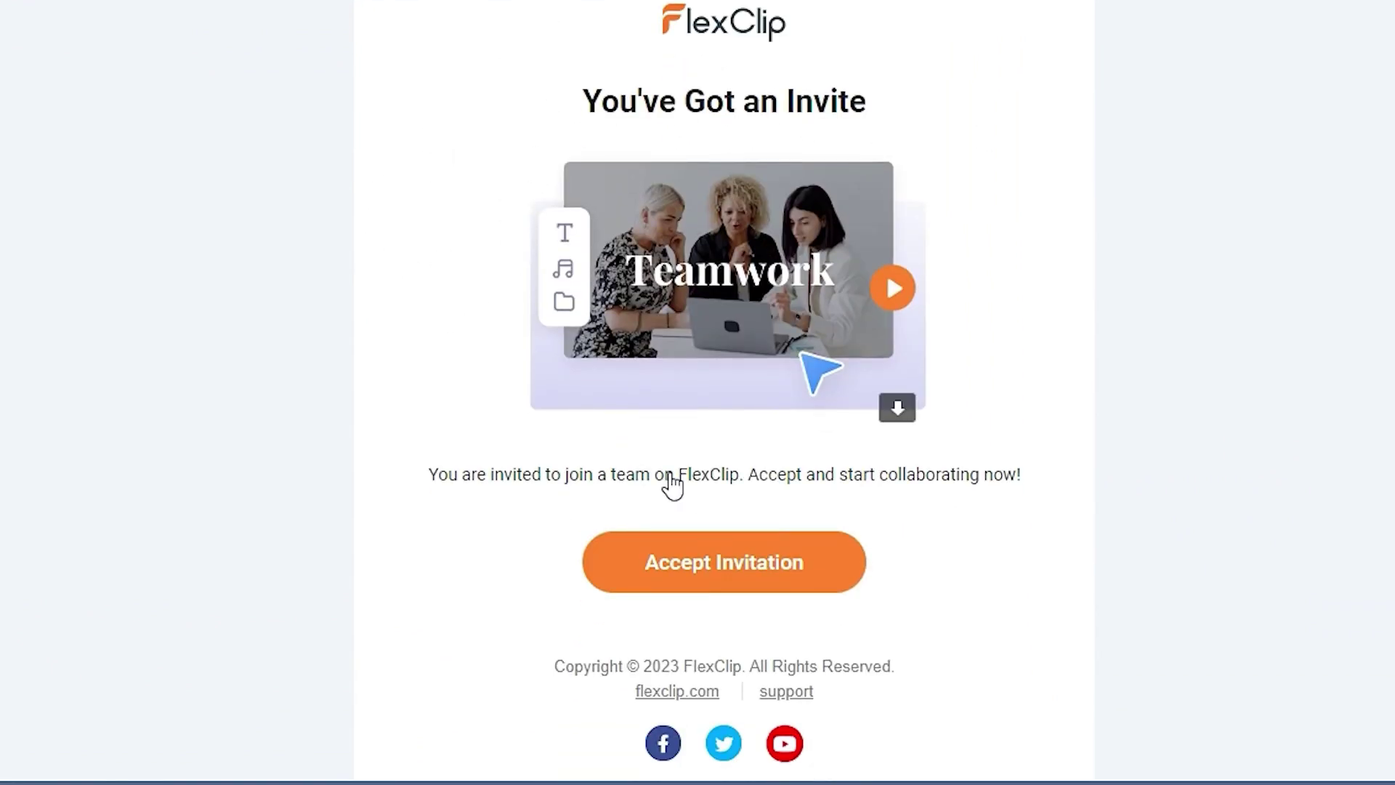
scroll(465, 145, "up", 2)
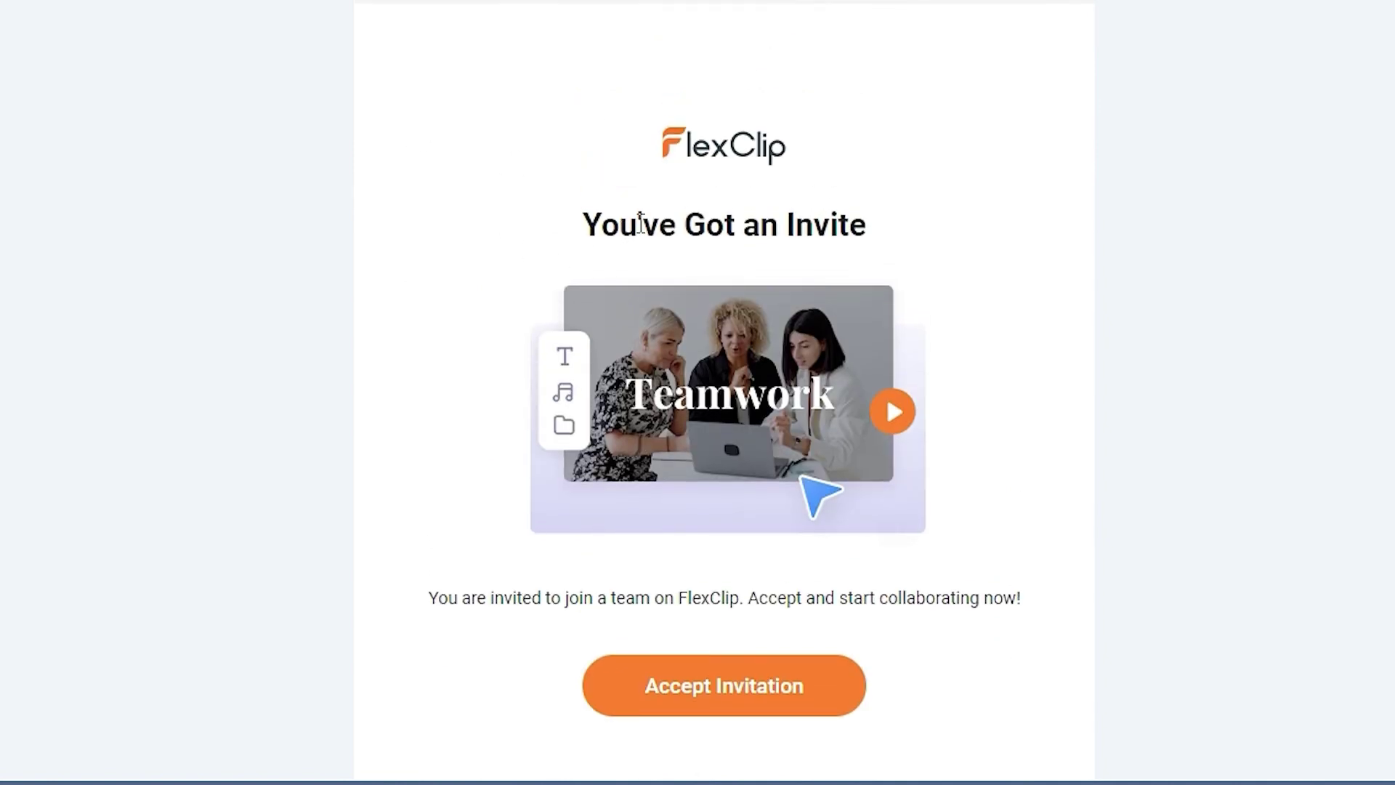
scroll(992, 251, "down", 5)
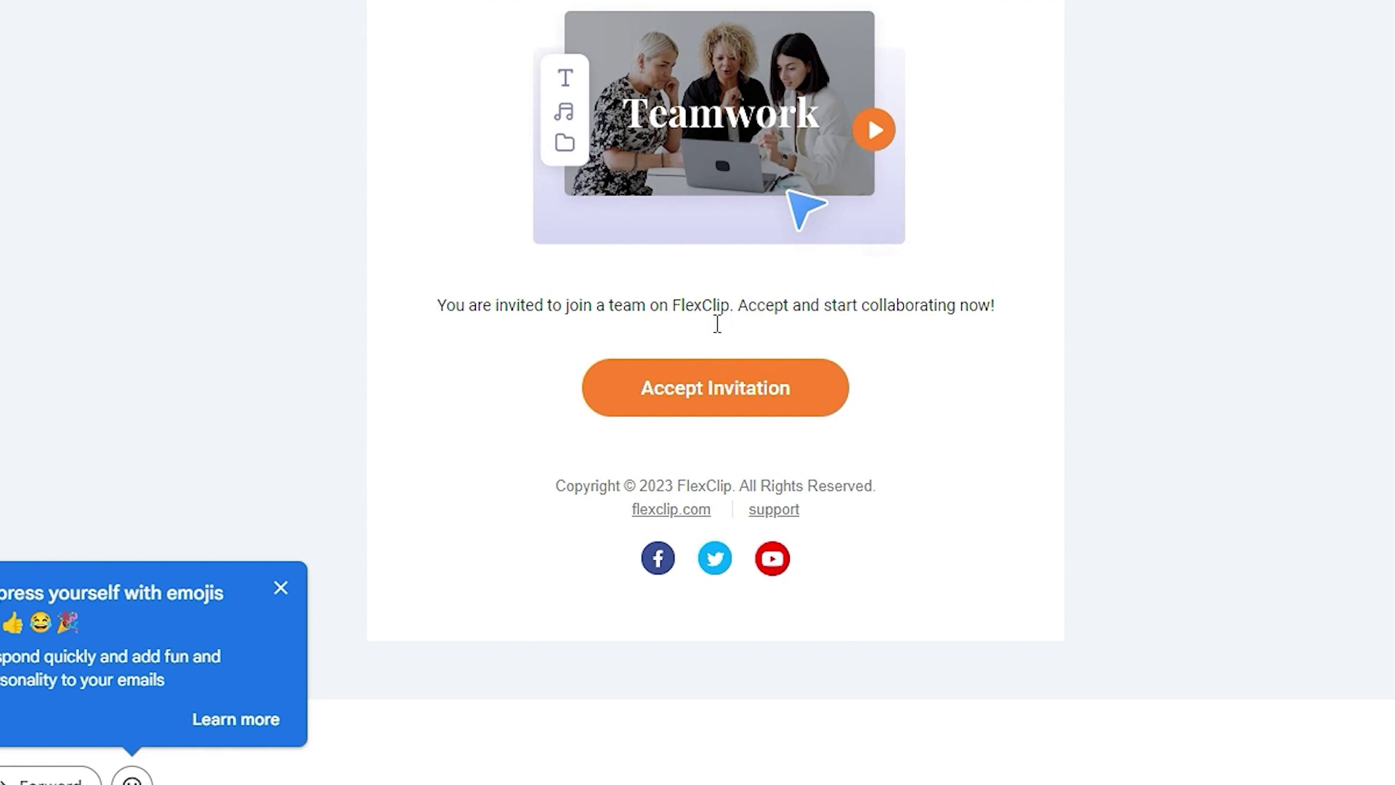
left_click(734, 394)
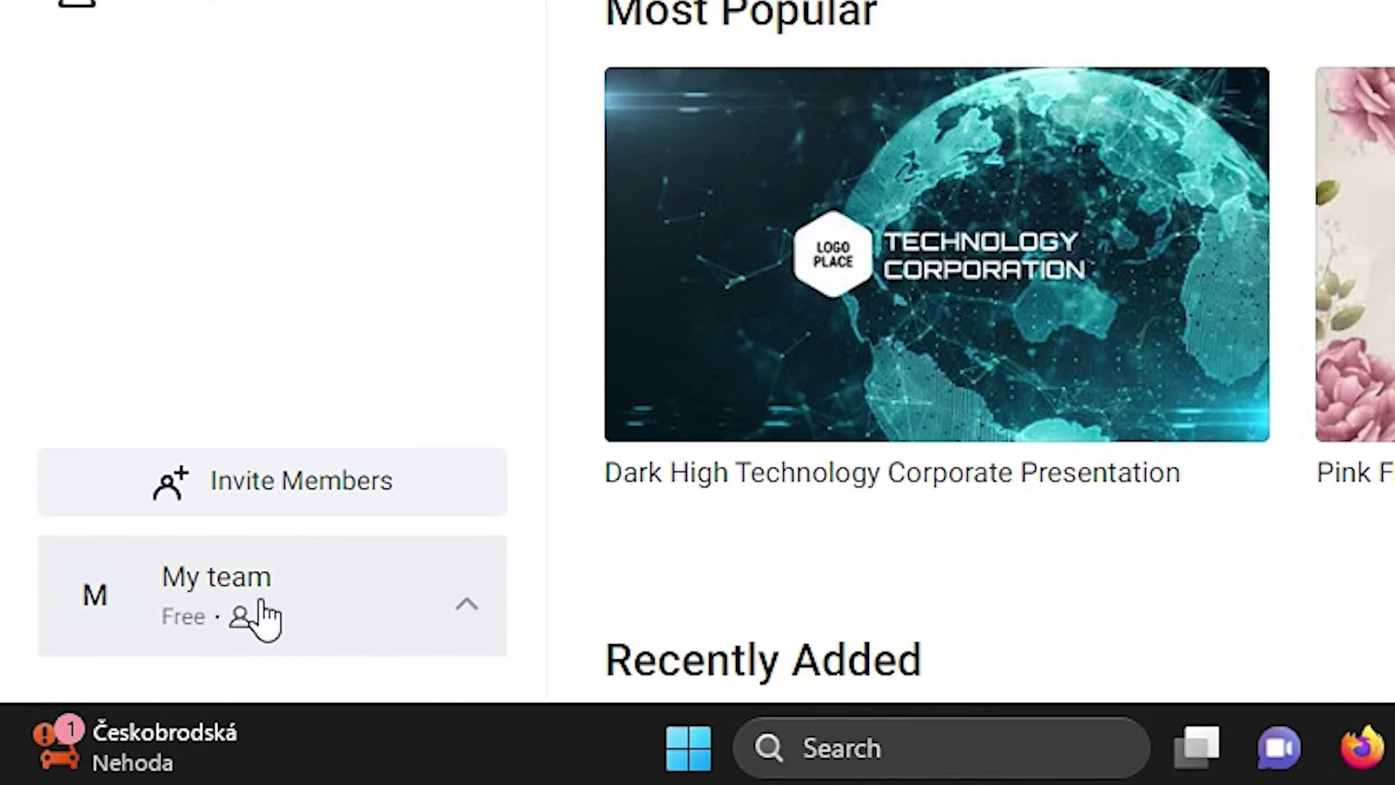
Step: Check My team's membership in the invitee's account and in the inviter's reloaded browser window
left_click(471, 621)
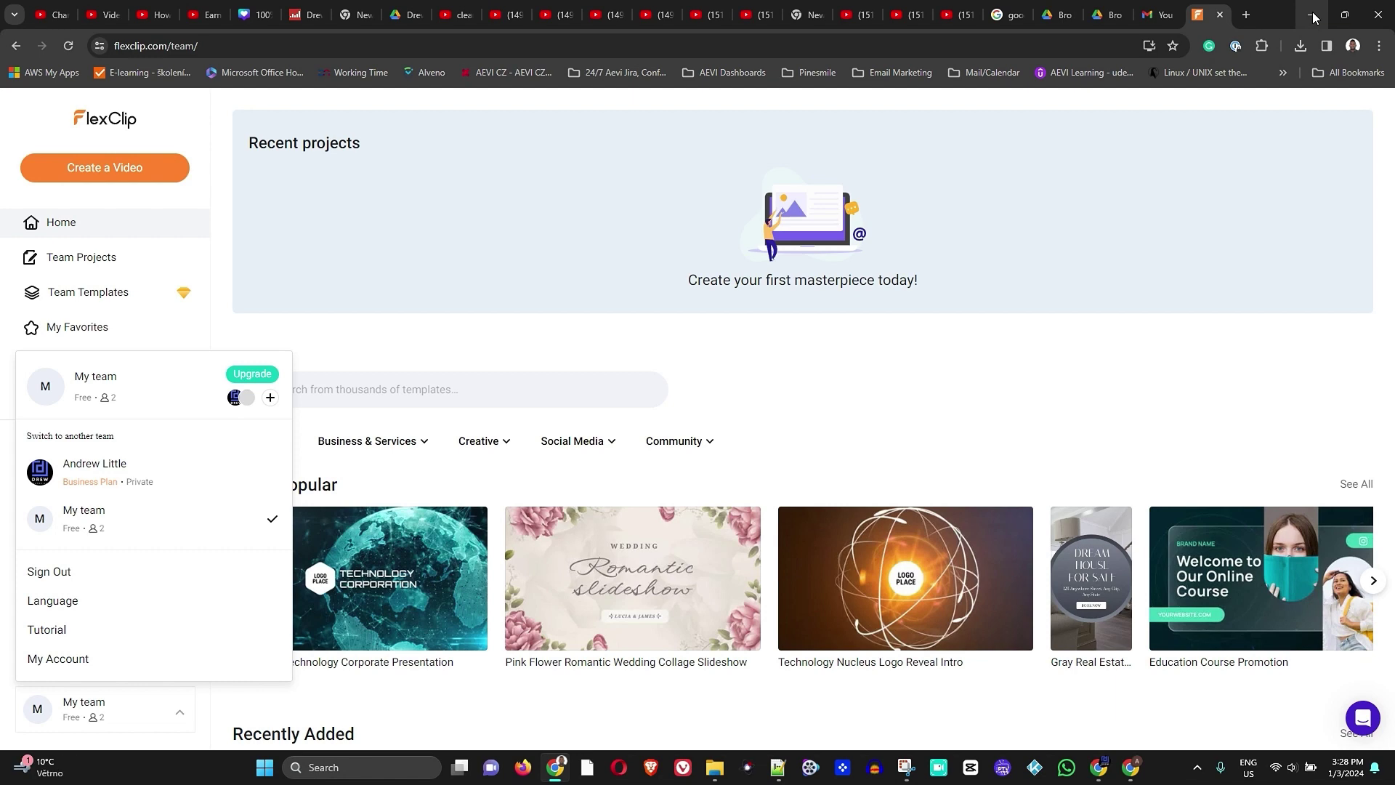
left_click(1314, 16)
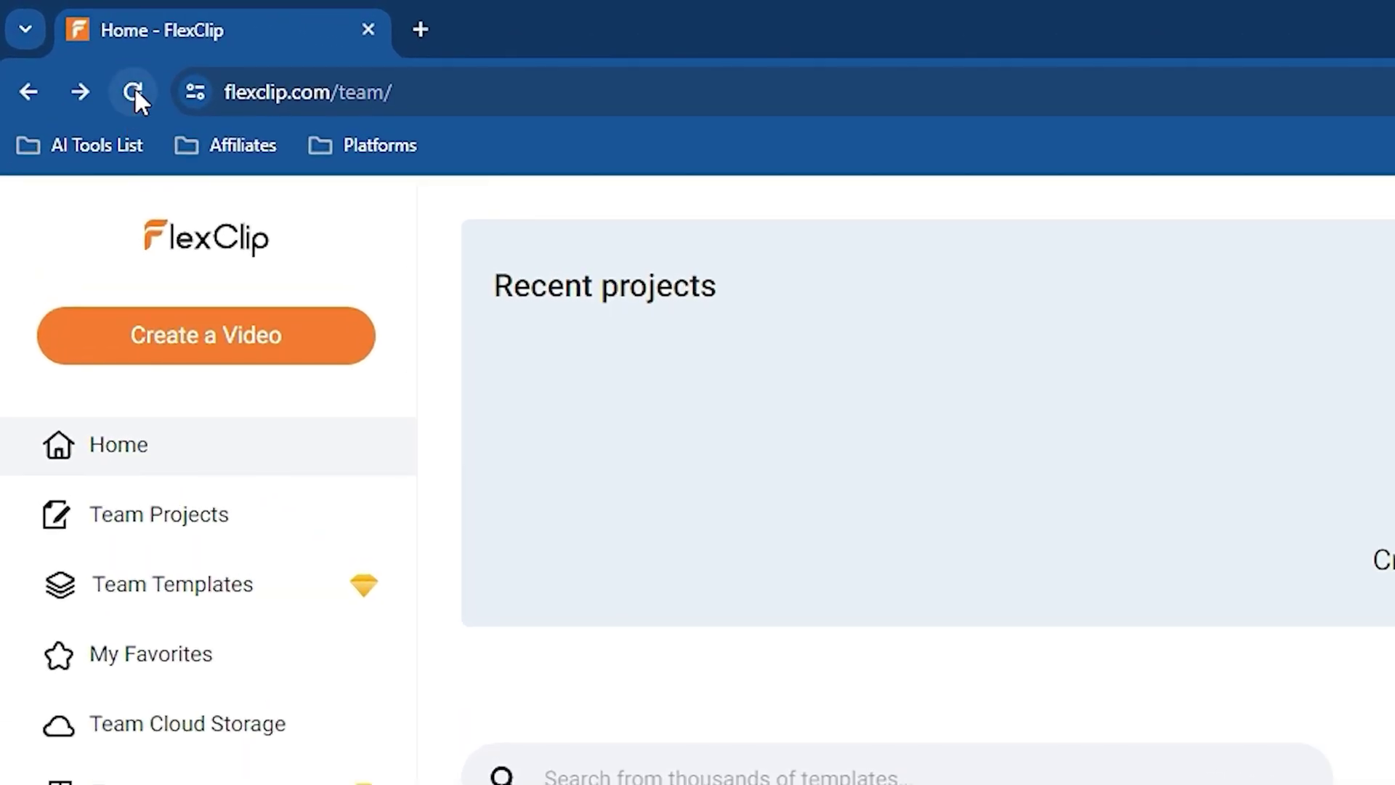
left_click(83, 56)
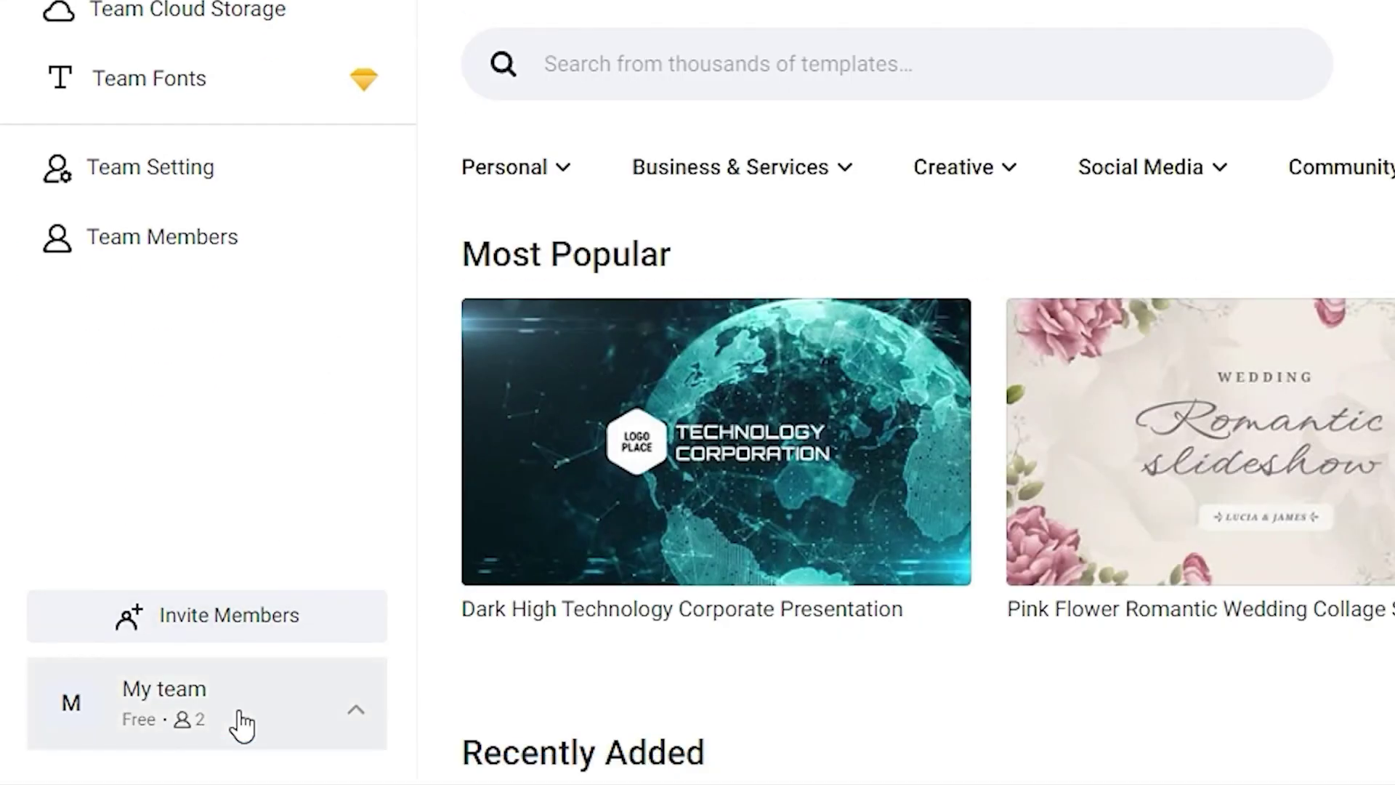
left_click(241, 719)
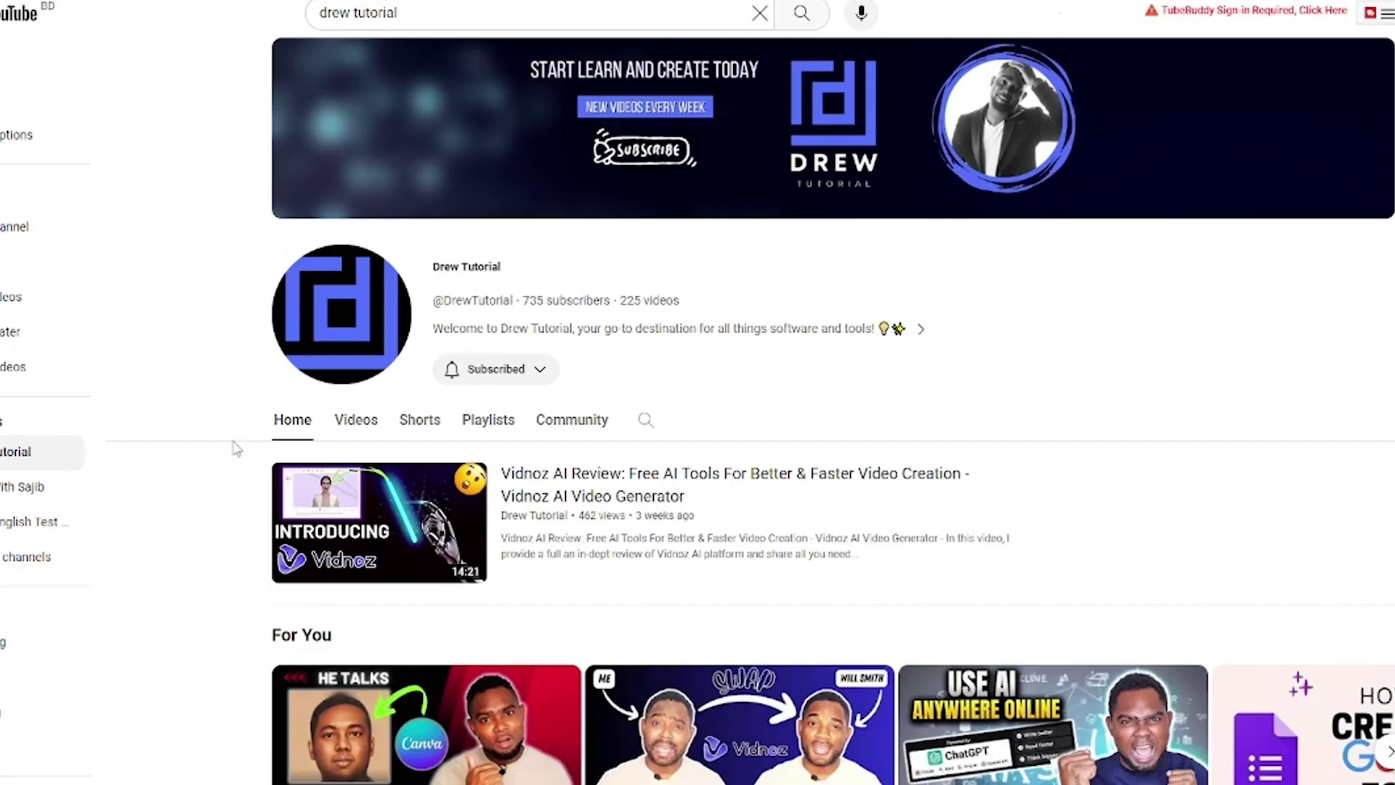
Step: Browse the Home, Videos and Shorts listings of the Drew Tutorial channel on YouTube
scroll(722, 166, "down", 8)
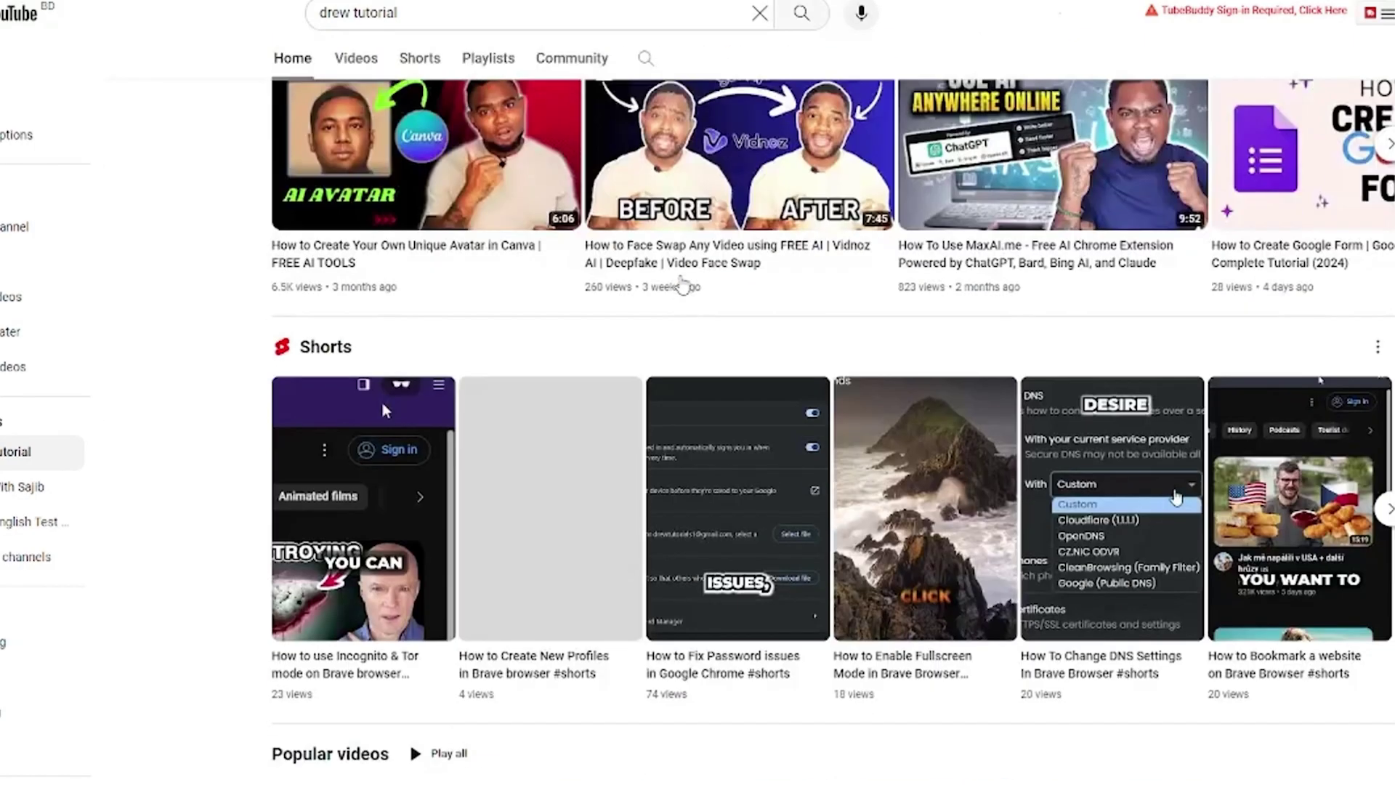
scroll(681, 283, "up", 4)
scroll(682, 283, "up", 3)
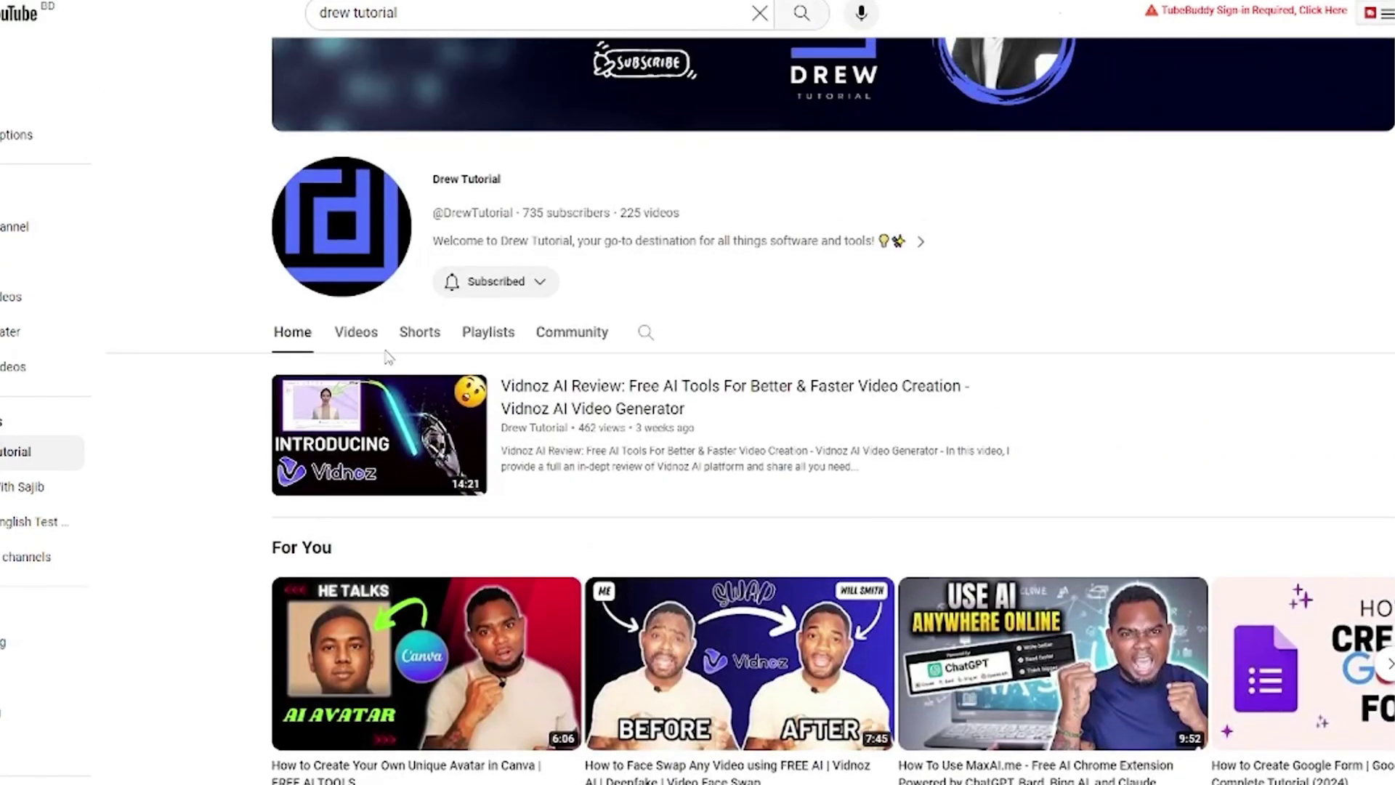
left_click(356, 333)
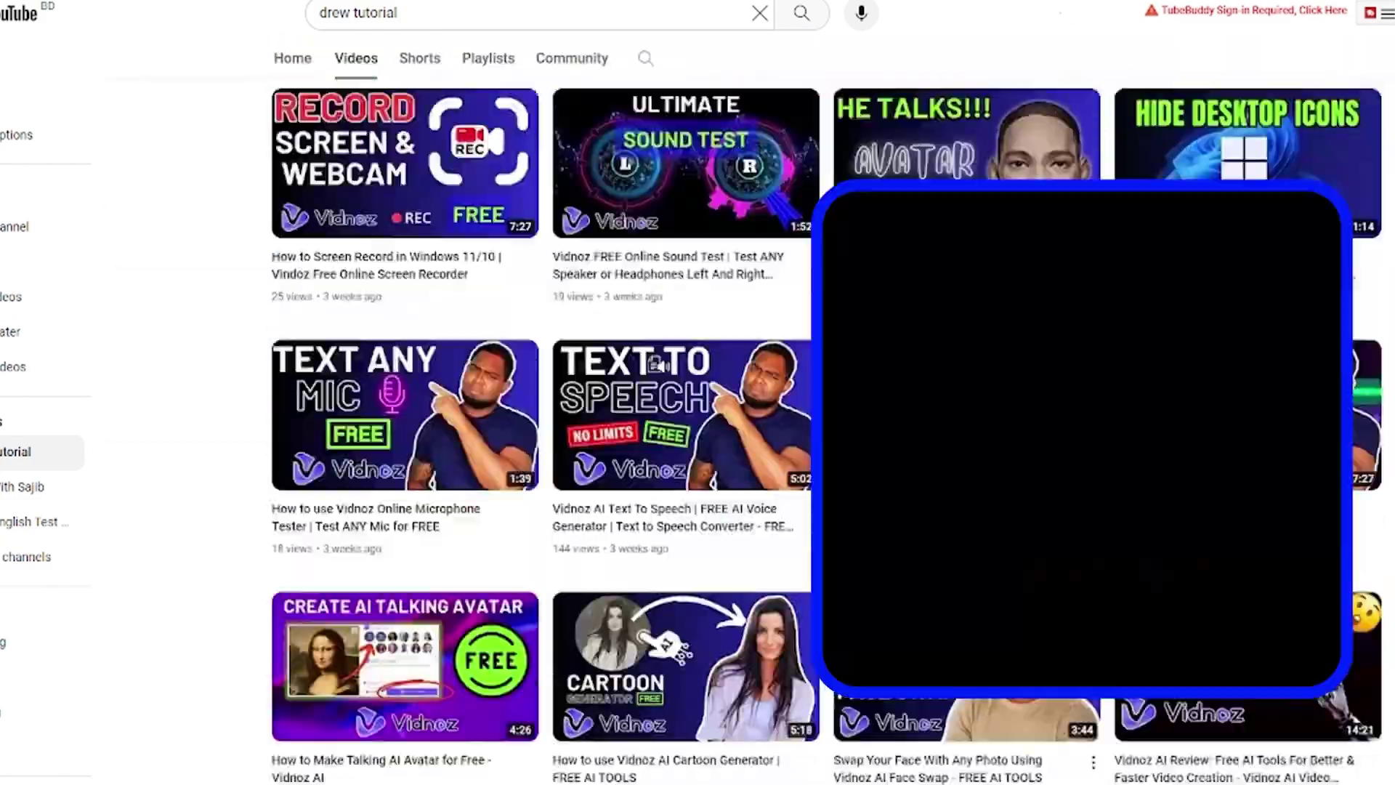
scroll(541, 421, "down", 10)
scroll(970, 498, "down", 15)
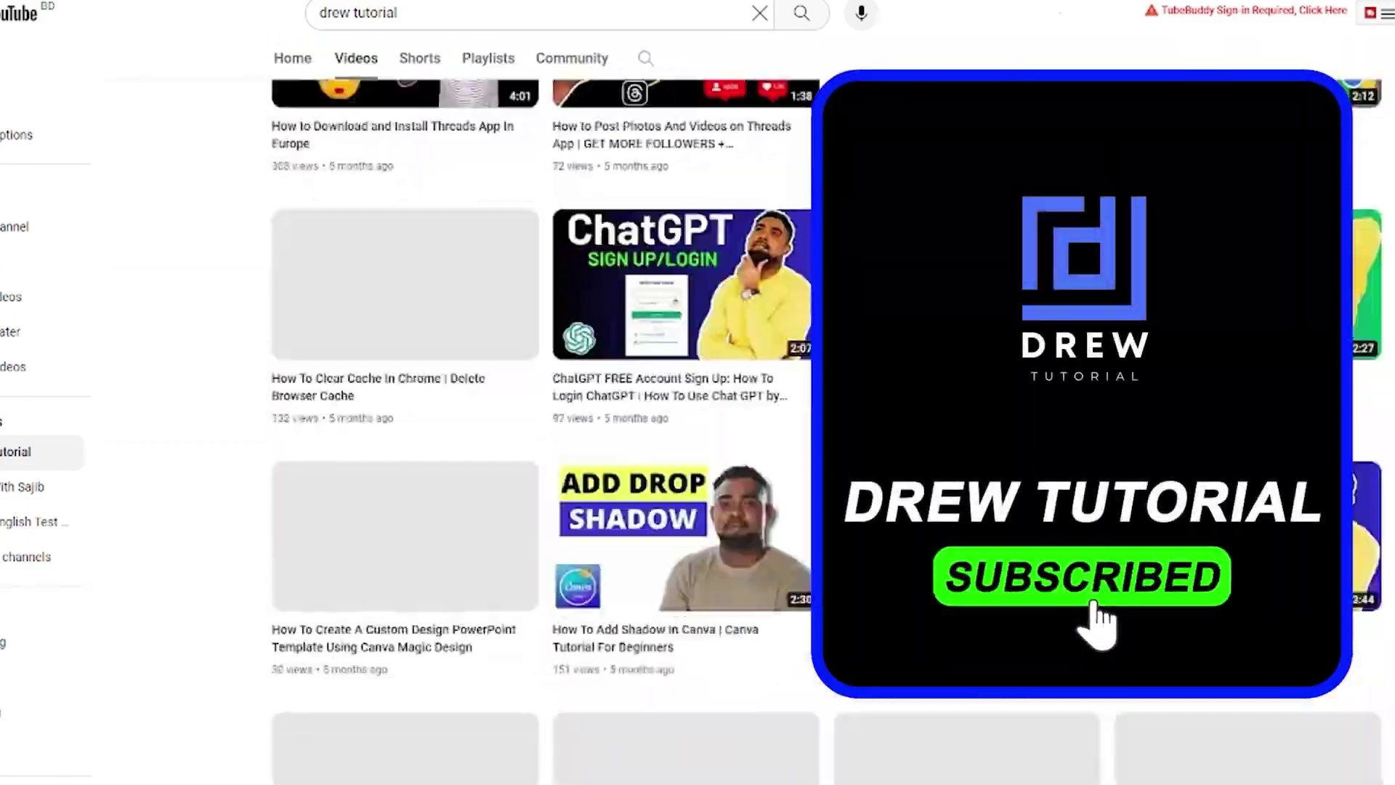
scroll(970, 498, "down", 20)
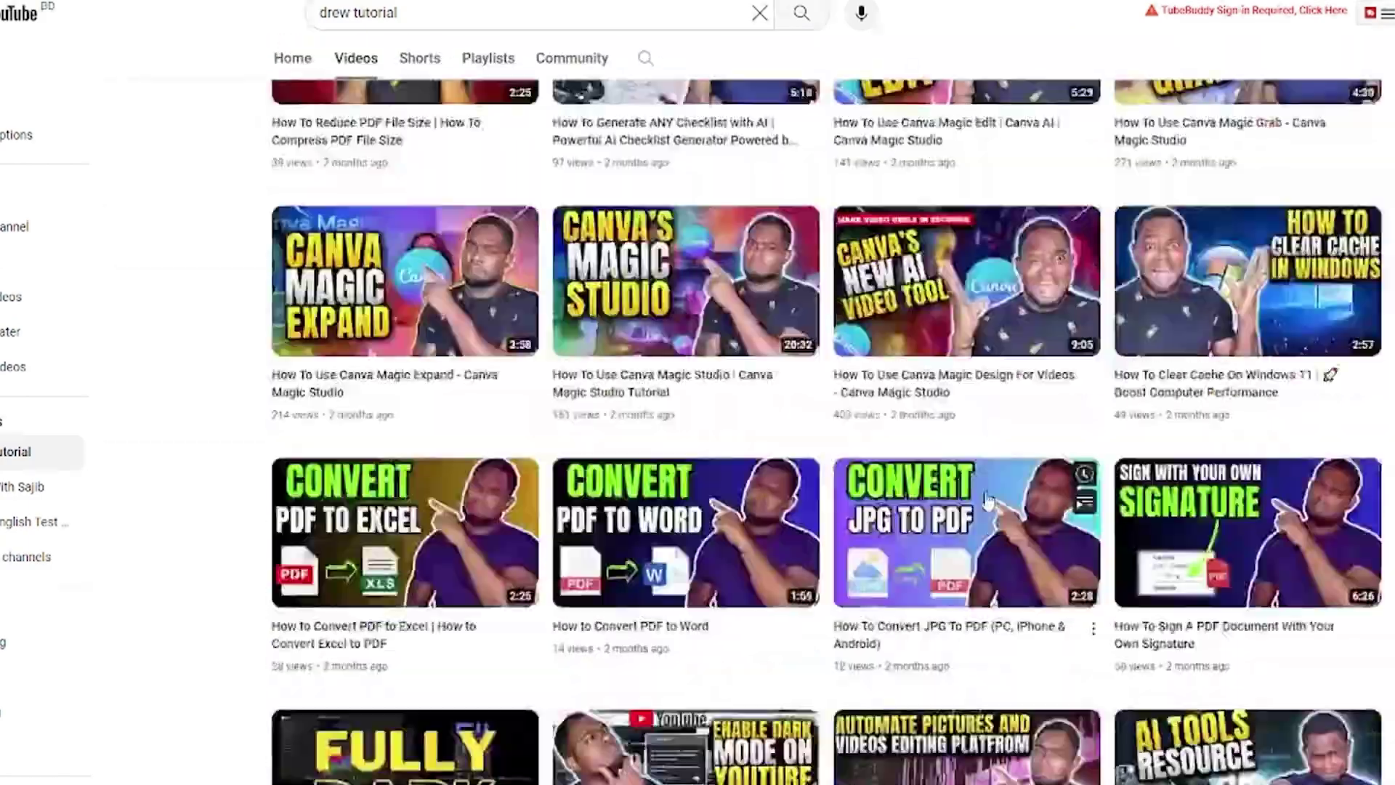
scroll(971, 617, "up", 20)
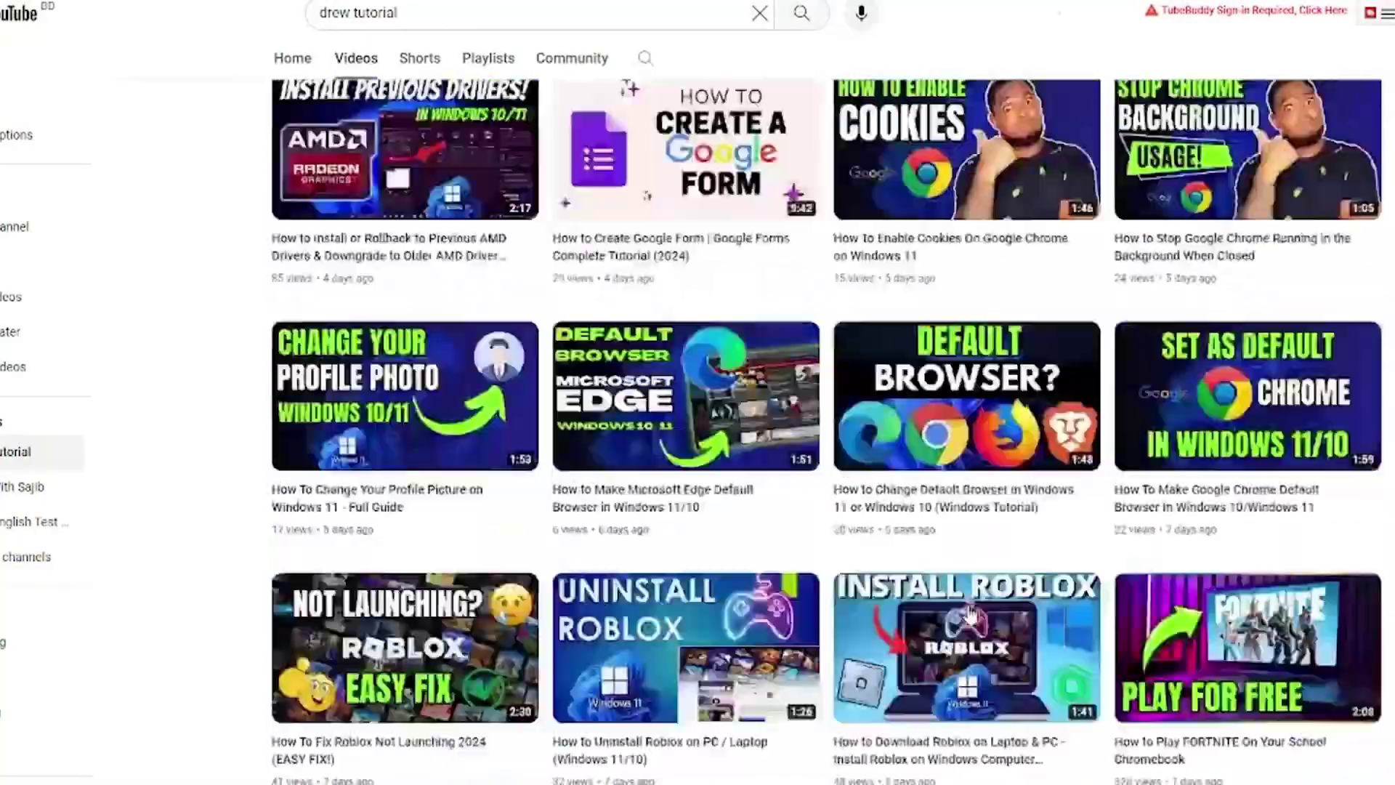
left_click(420, 421)
scroll(778, 494, "down", 15)
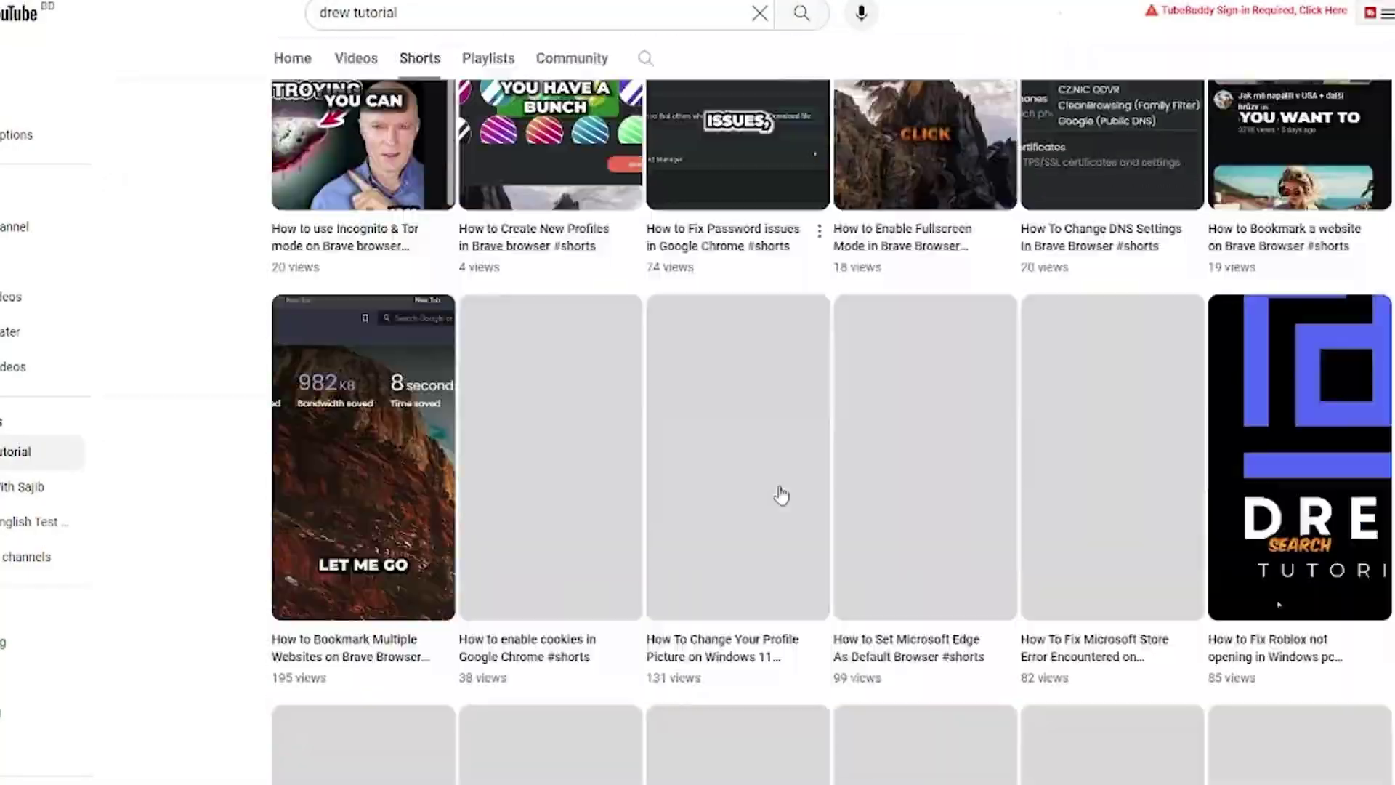
scroll(781, 500, "down", 10)
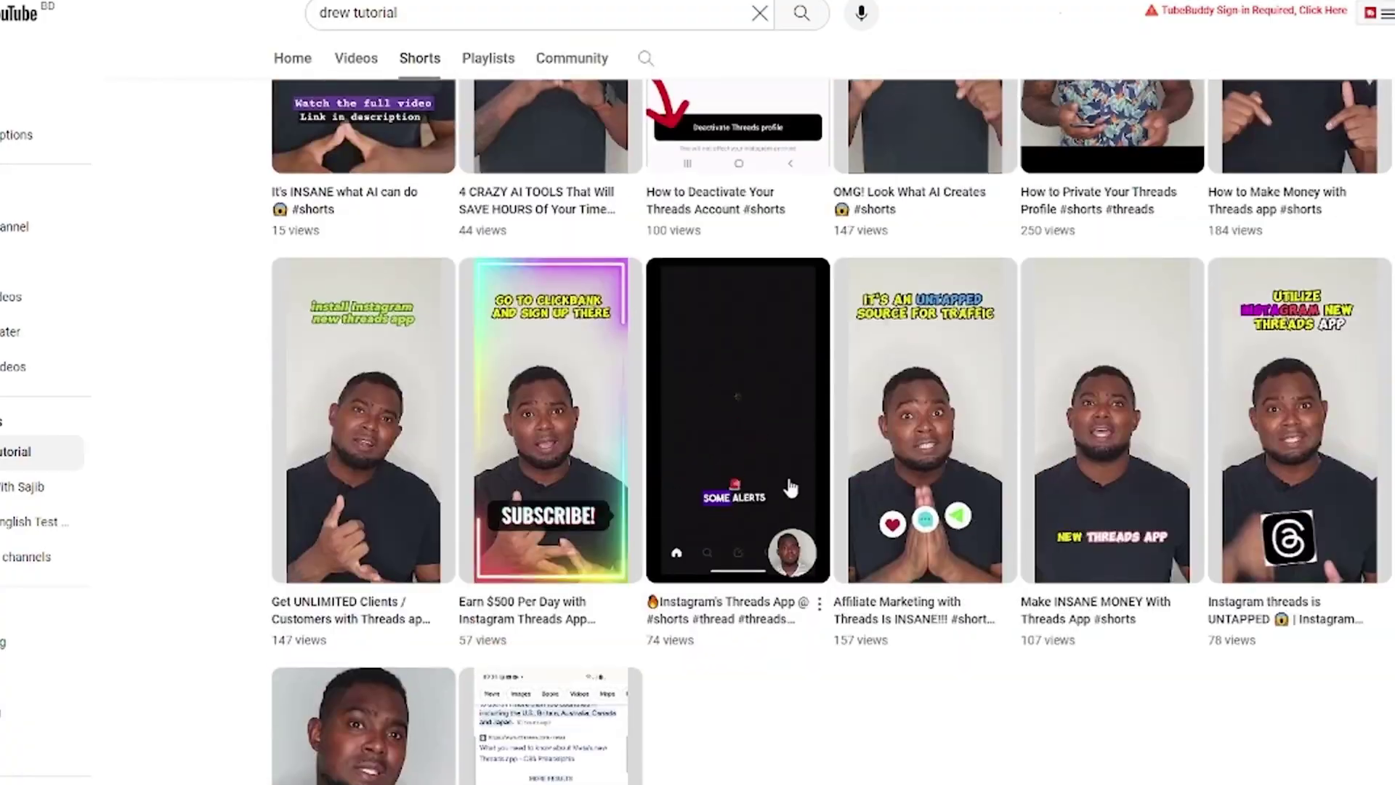
scroll(654, 363, "up", 15)
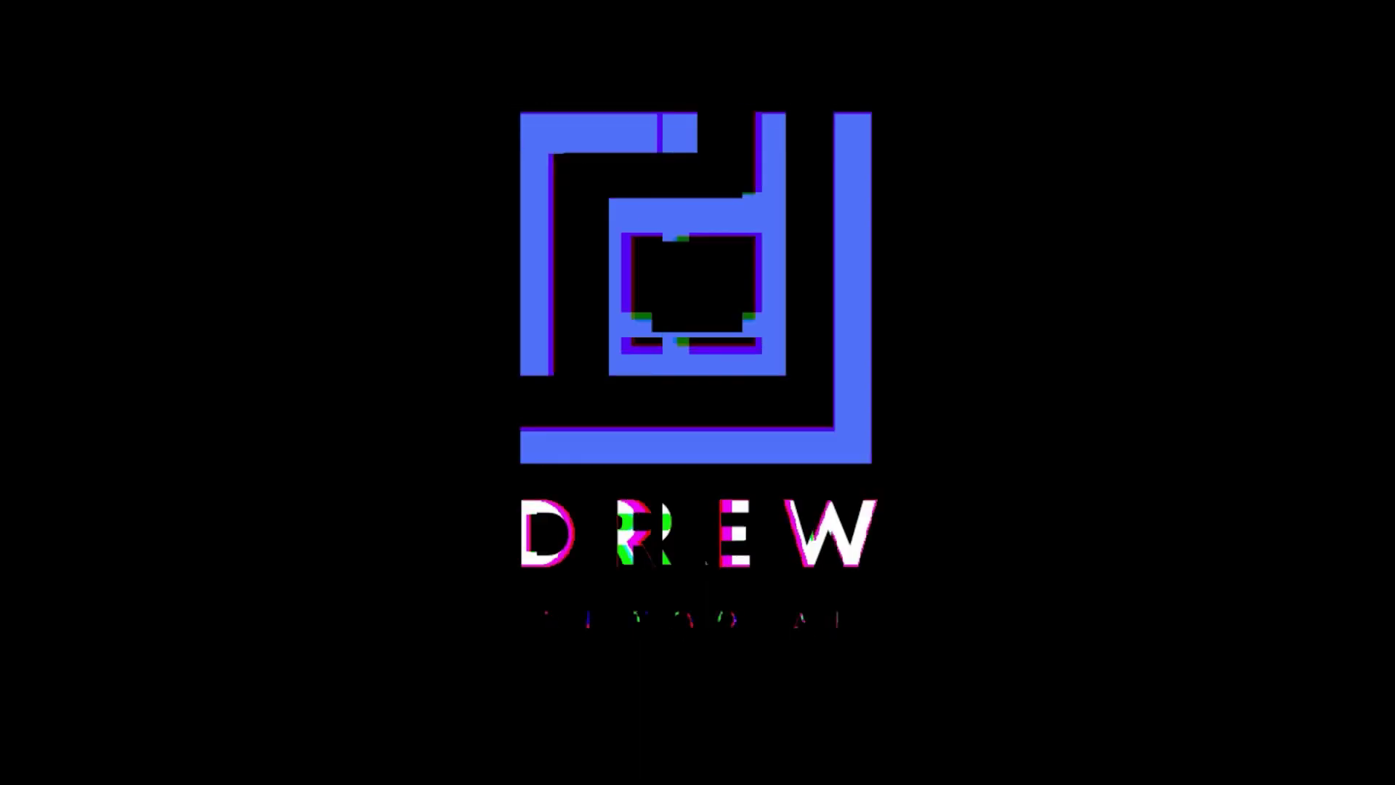